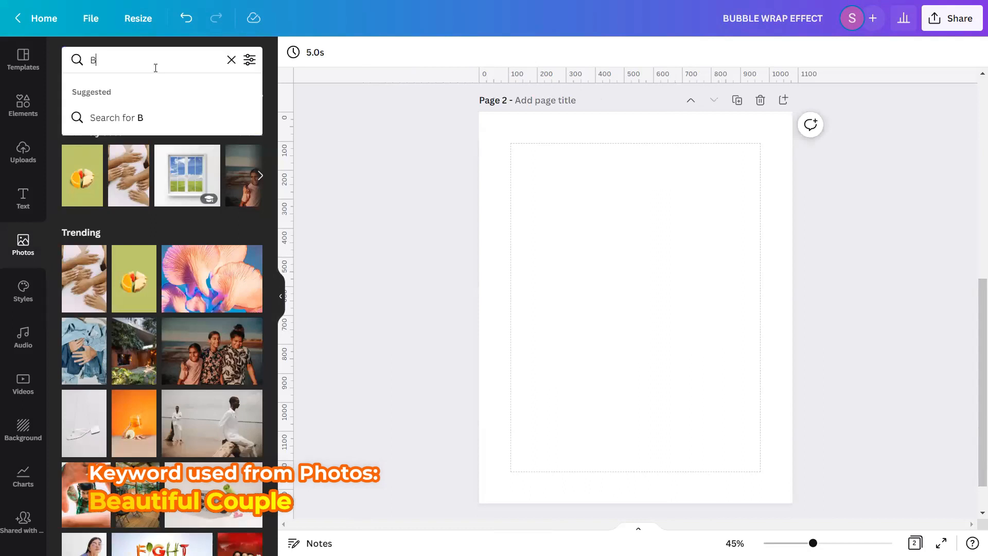
Search the photos for "Beautiful Couple" and add the first result to the page
text(f)
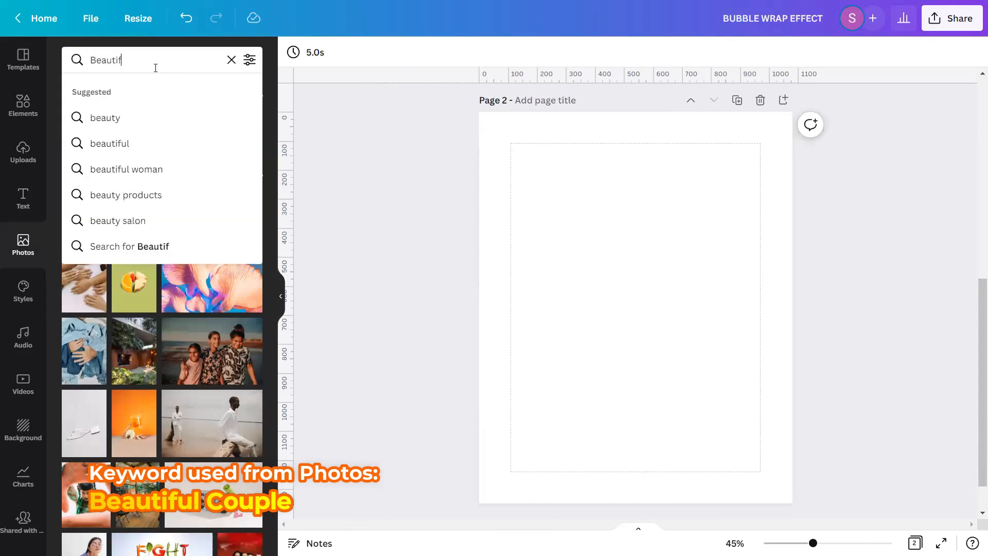
text(ul Couple)
key(Return)
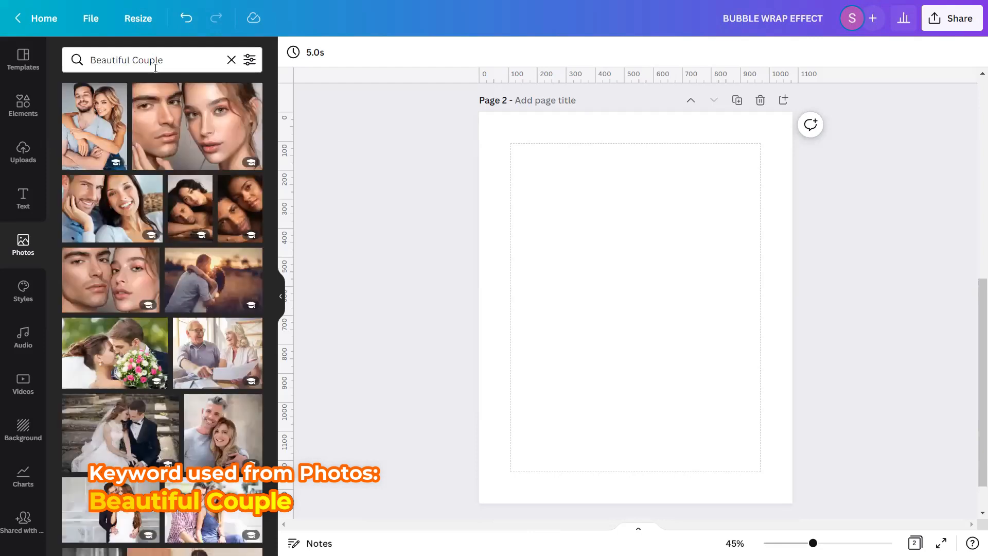
click(118, 94)
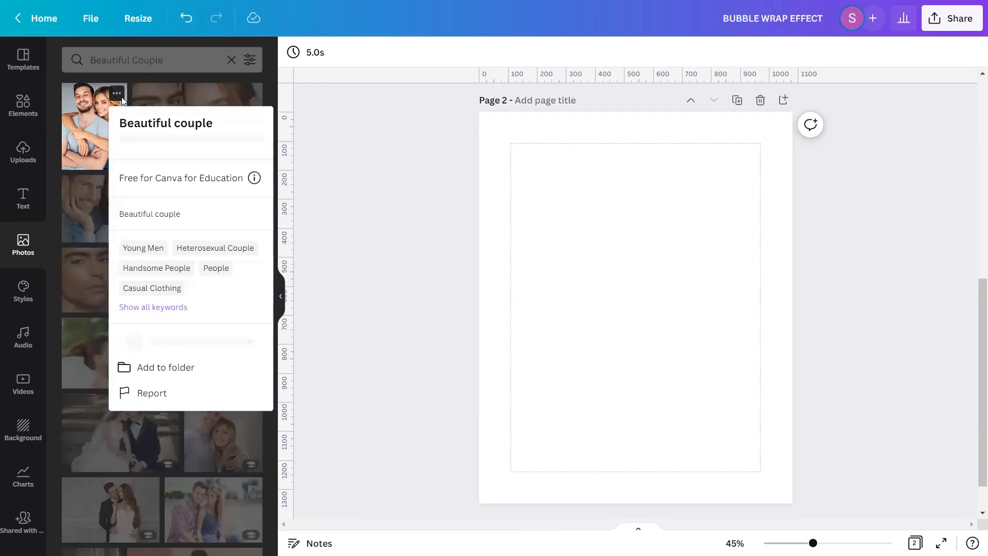
click(122, 100)
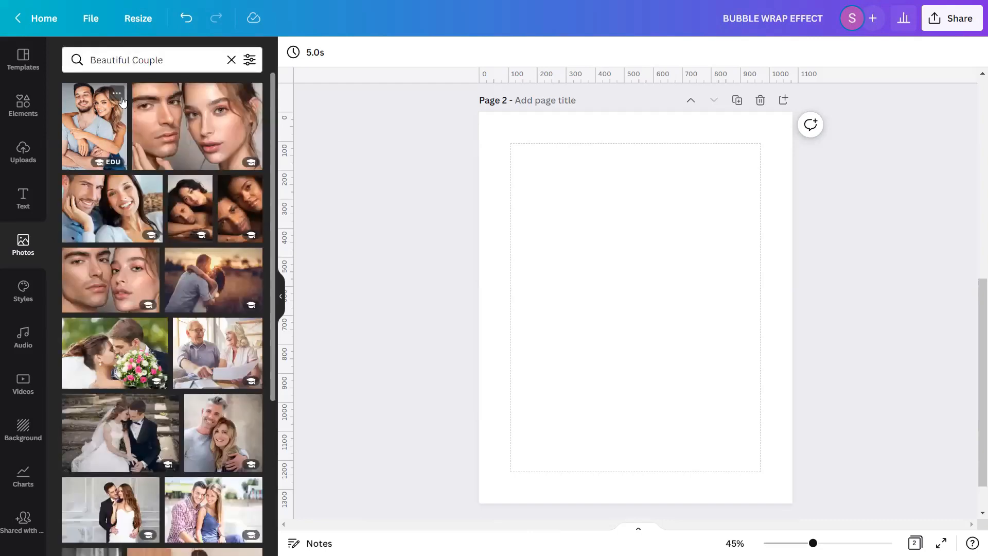
click(110, 120)
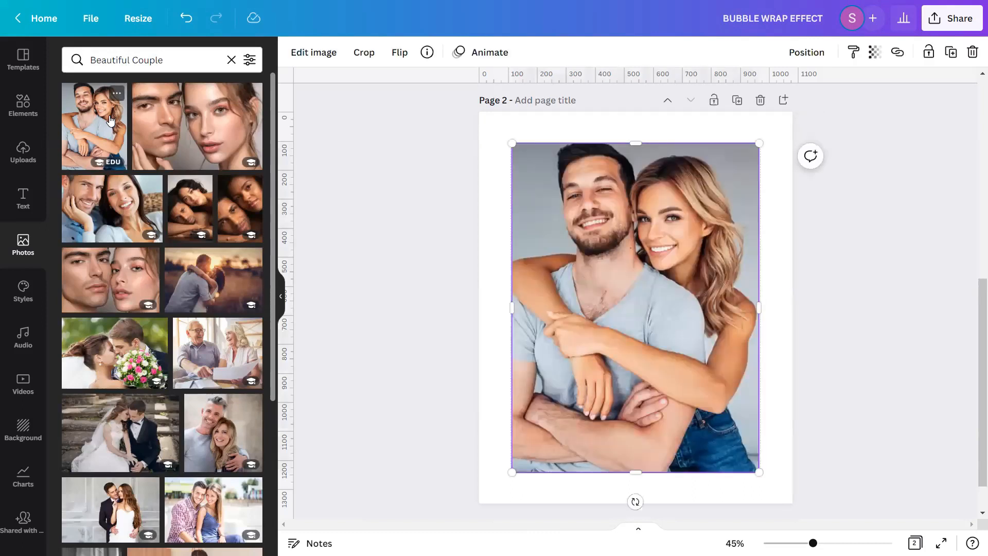
Open the couple photo's adjustments and set Saturation to 35
click(346, 228)
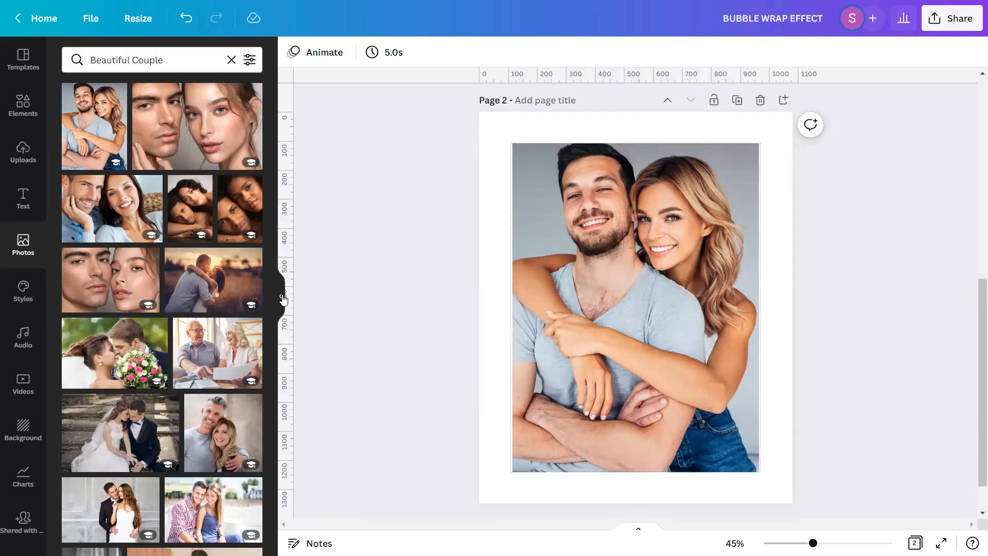
click(283, 299)
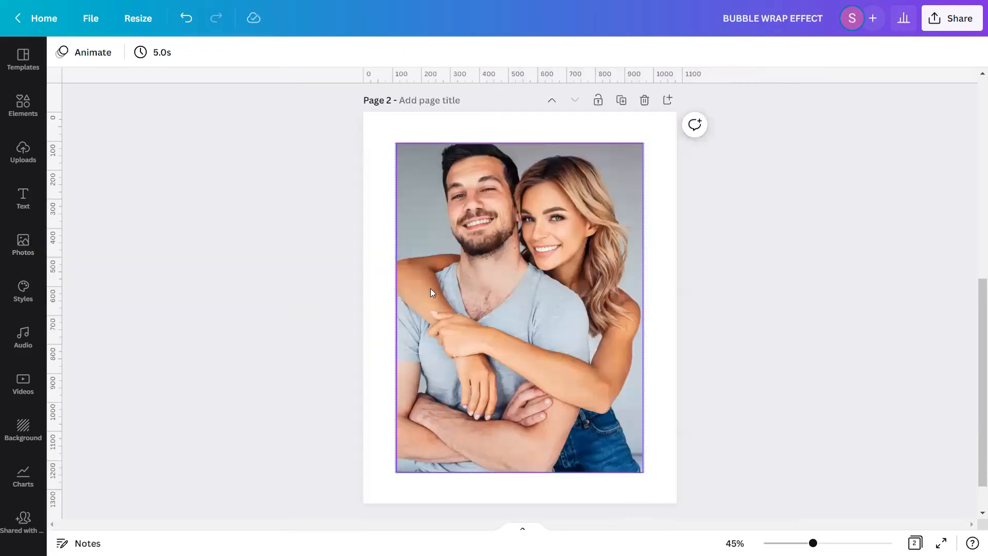
click(461, 289)
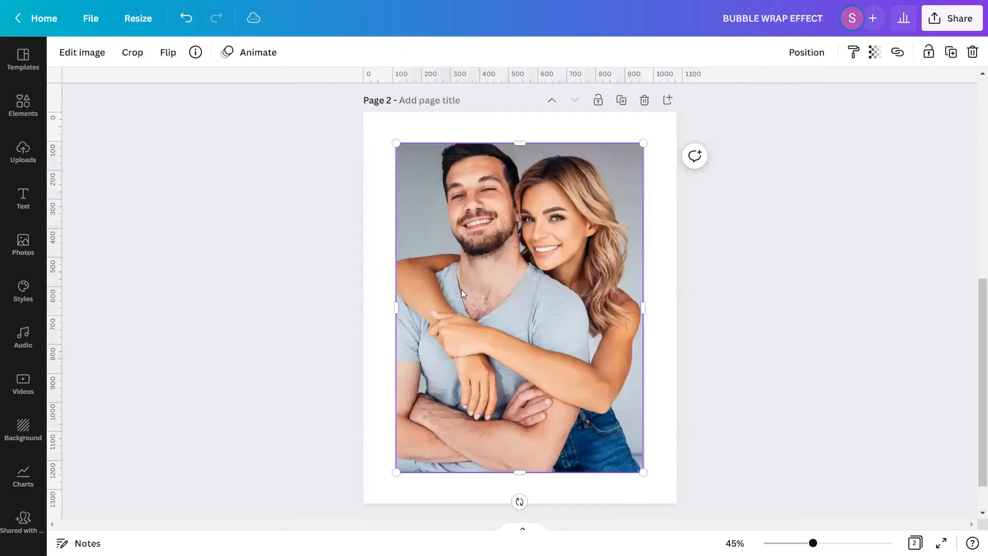
click(94, 57)
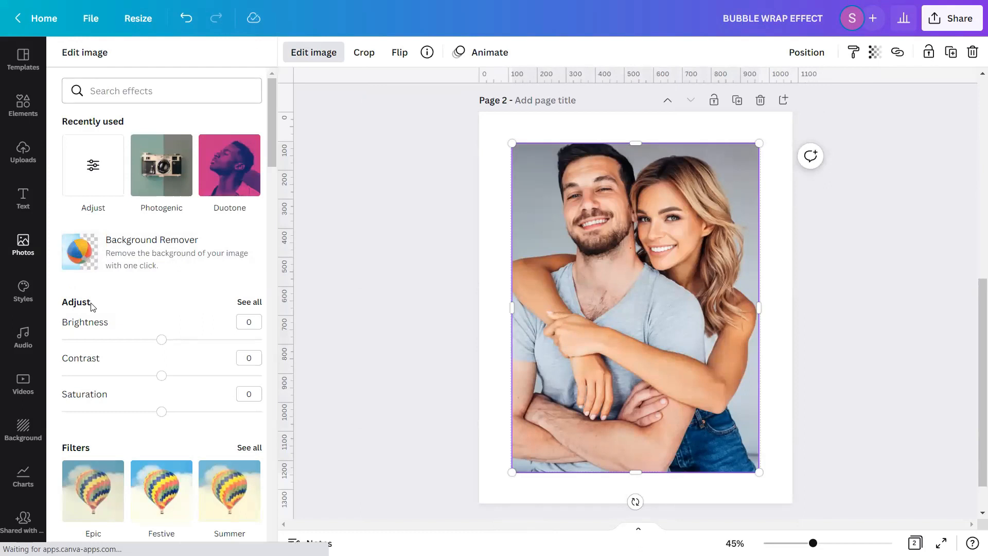
click(244, 306)
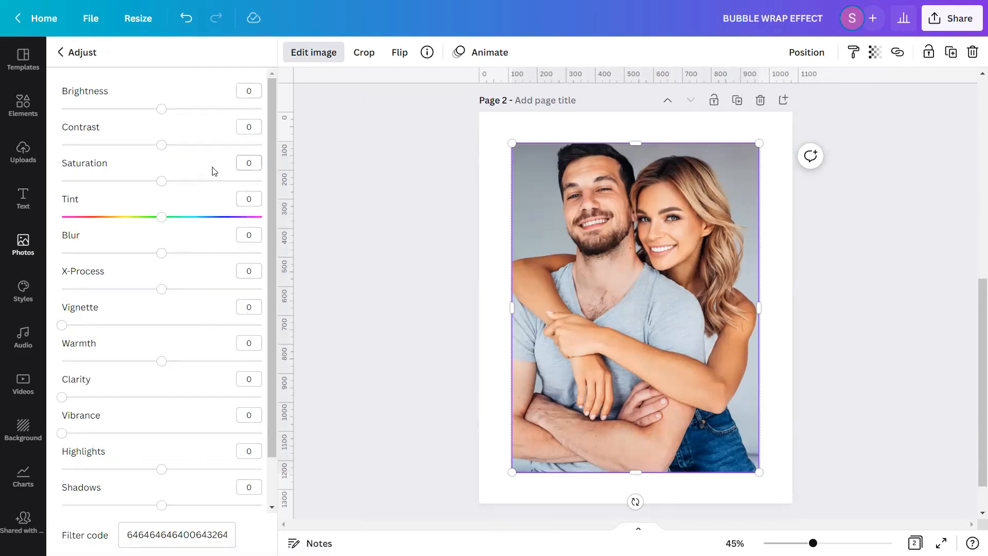
click(242, 160)
text(35)
key(Return)
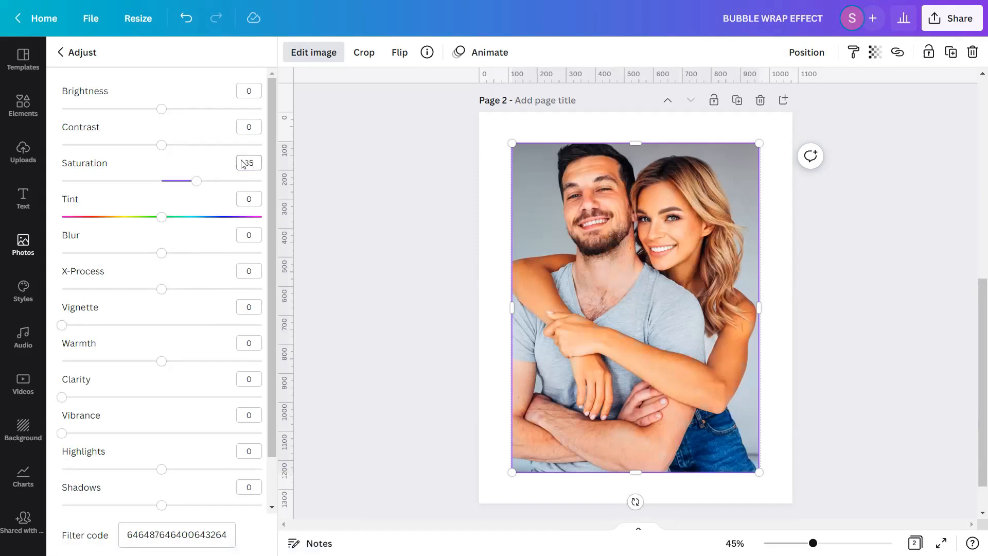
Set the couple photo's Blur to -5
click(252, 233)
text(-5)
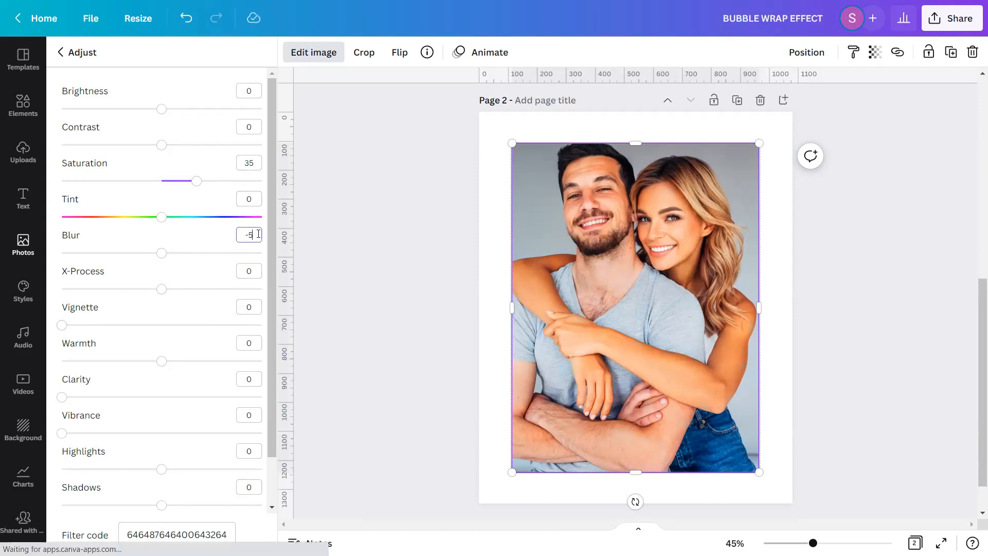
key(Return)
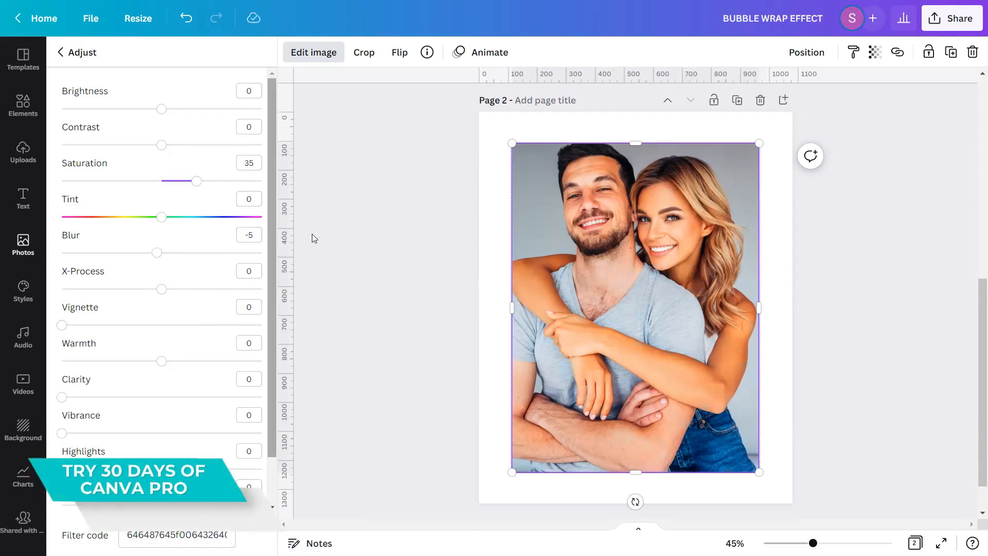
click(350, 231)
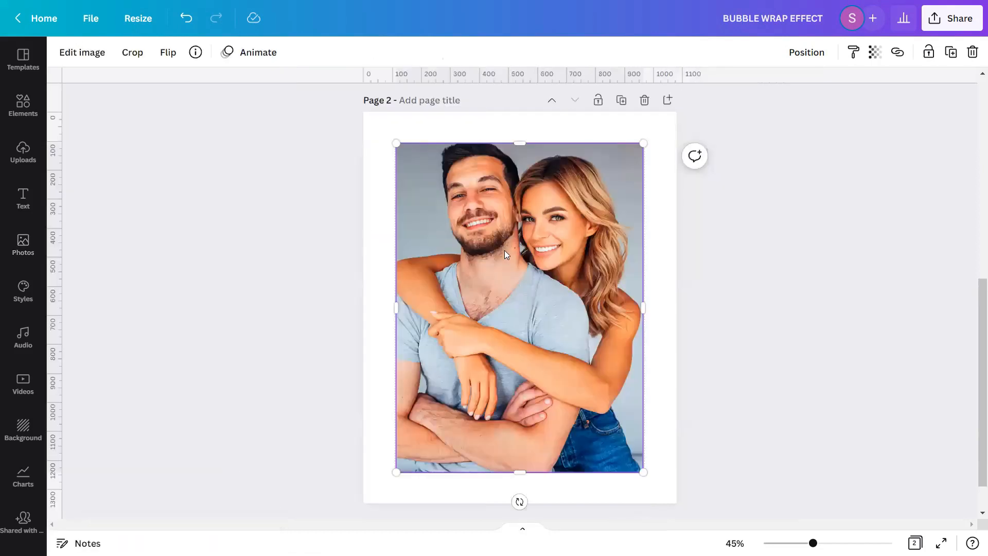
Set the couple photo as the page background and shift it slightly downward within the page
right_click(504, 255)
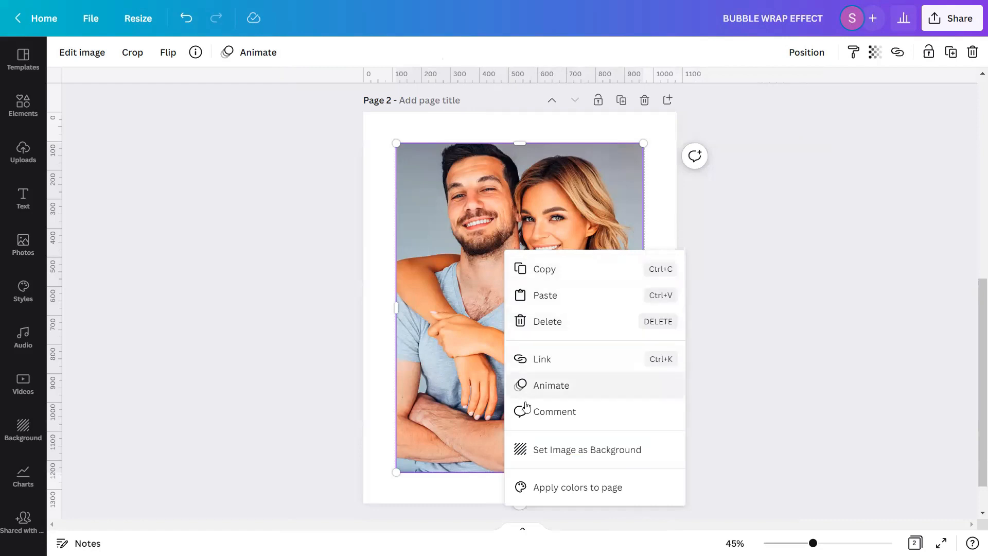
click(530, 448)
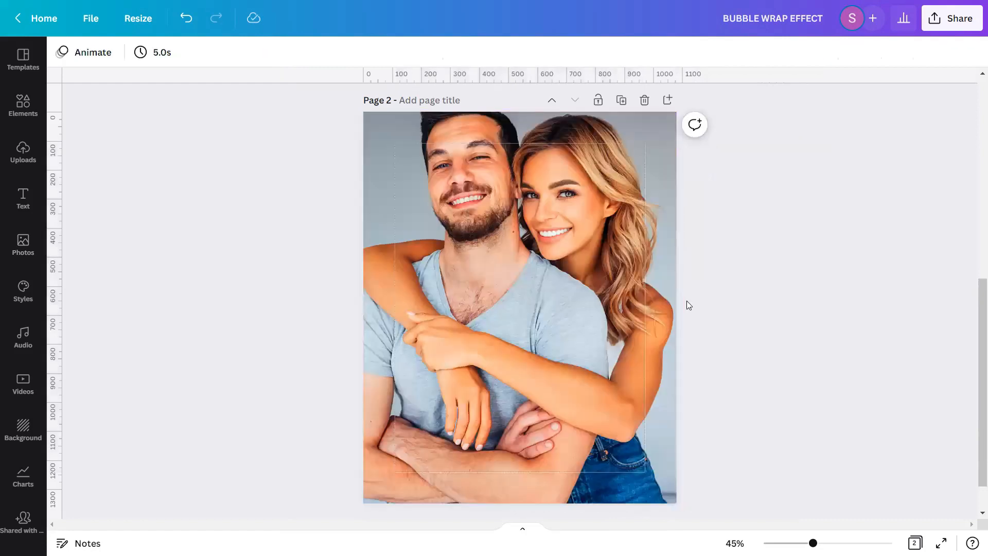
double_click(549, 266)
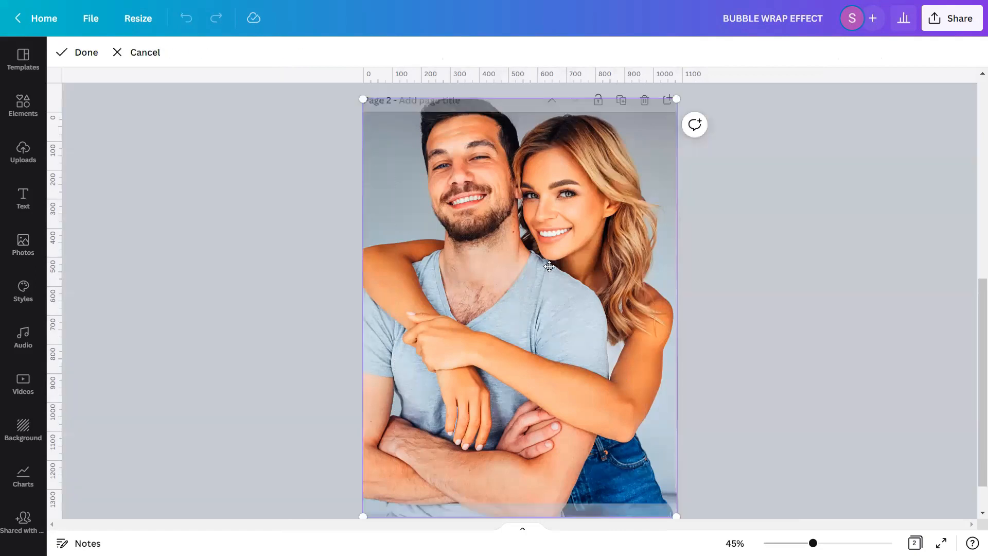
drag(550, 278, 541, 360)
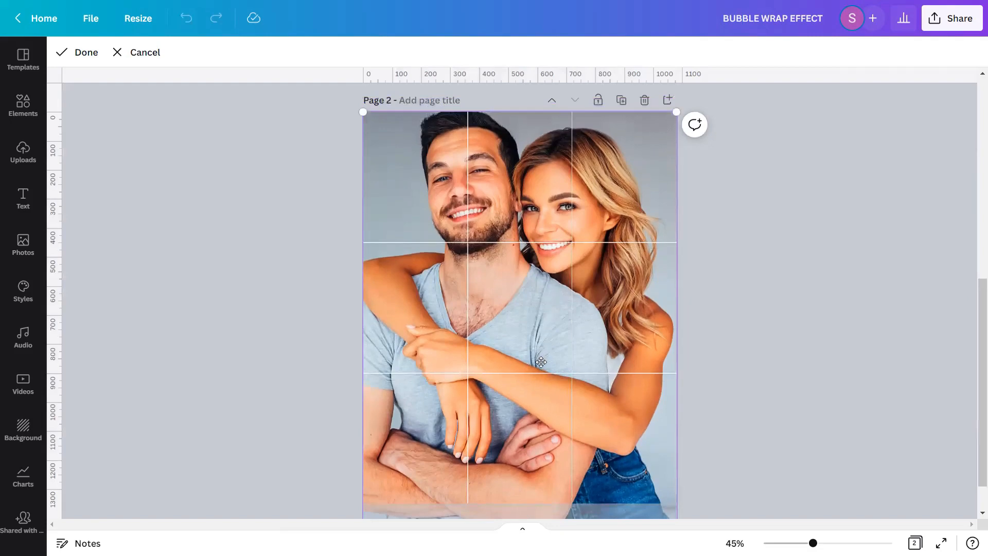
click(739, 301)
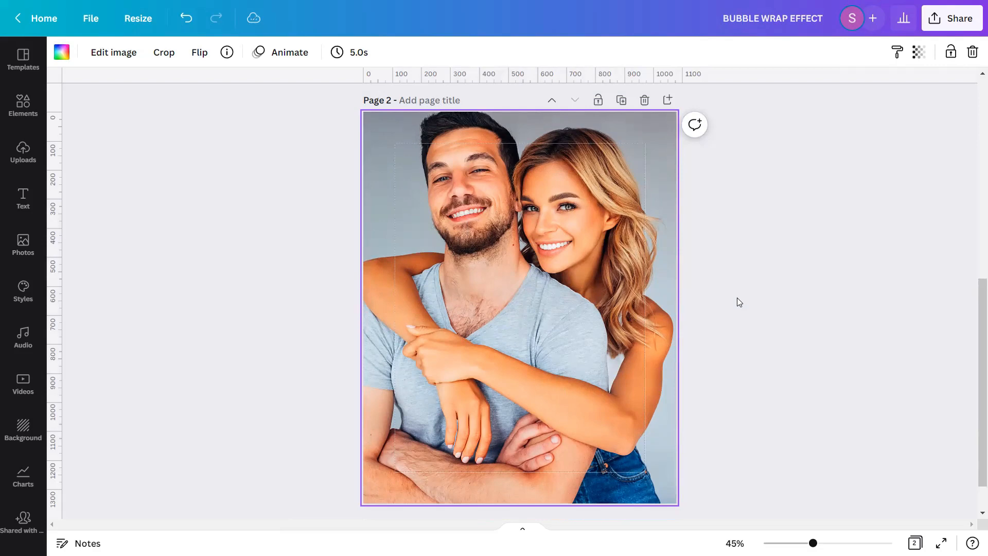
Search the photos for "BUBBLE WRAP MATERIAL" and add a bubble wrap image to the page
click(28, 256)
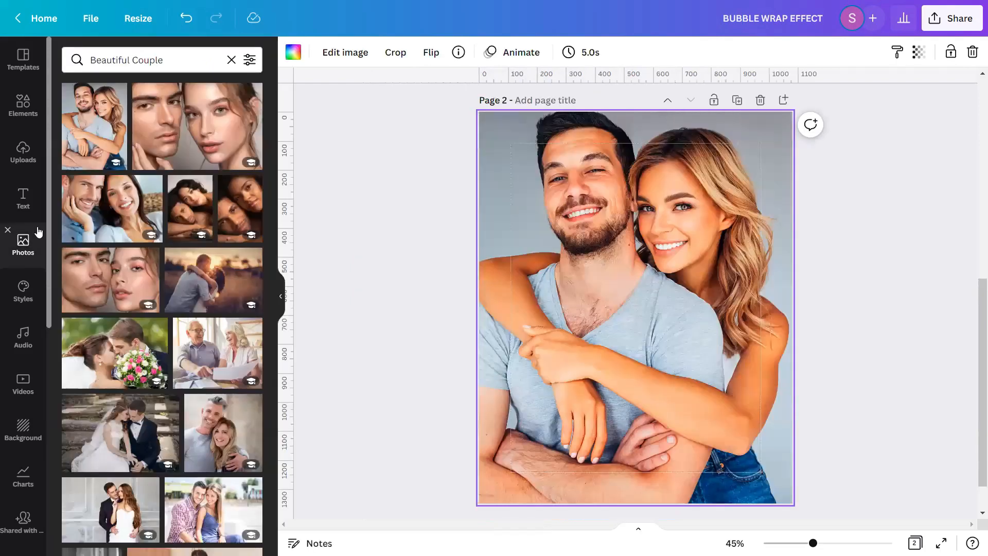
click(227, 64)
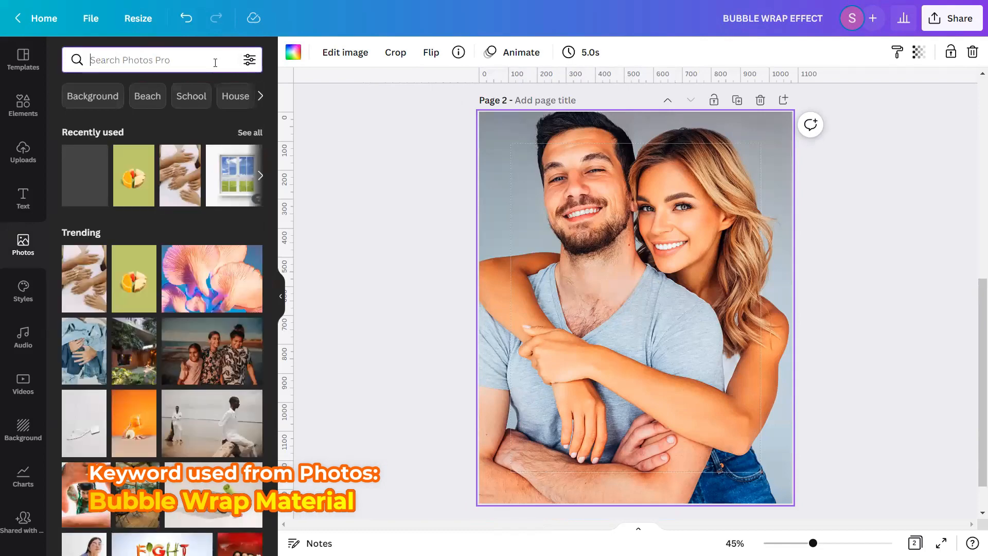
text(BUB)
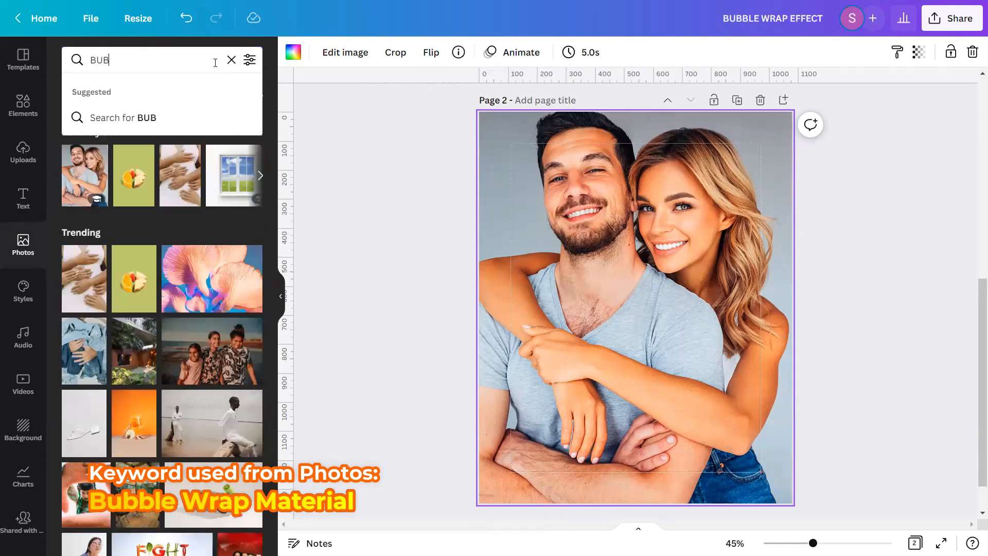
text(BLE WRAP ME)
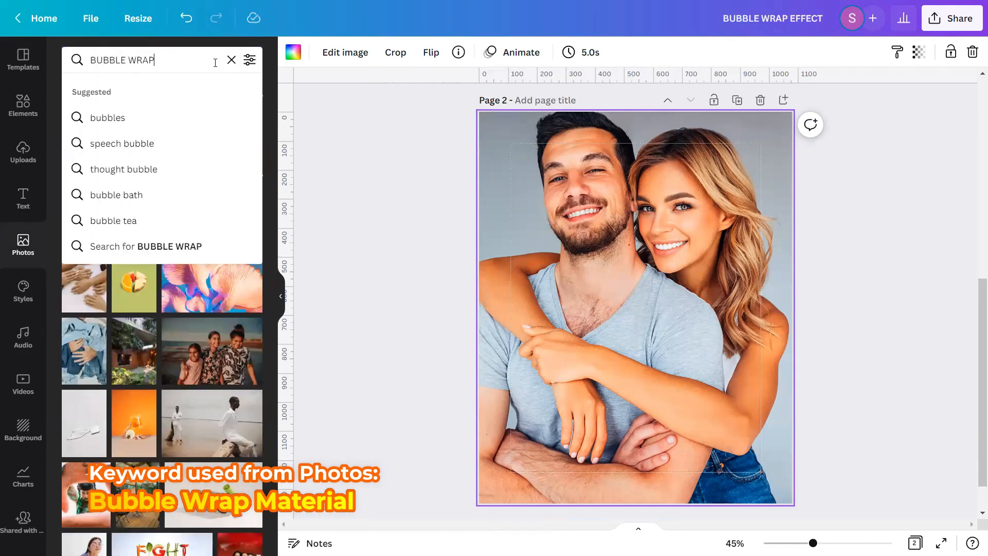
key(BackSpace)
text(ATERIAL)
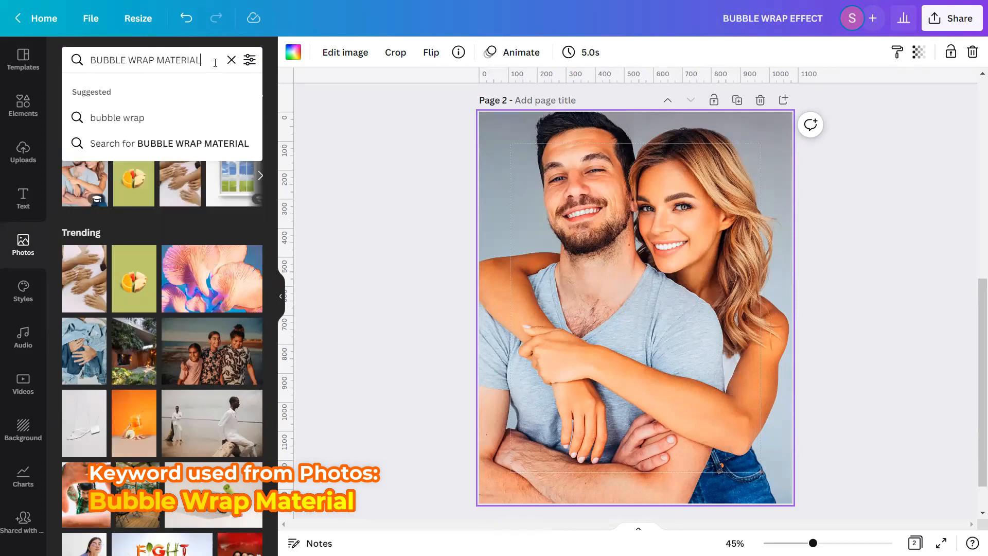
key(Return)
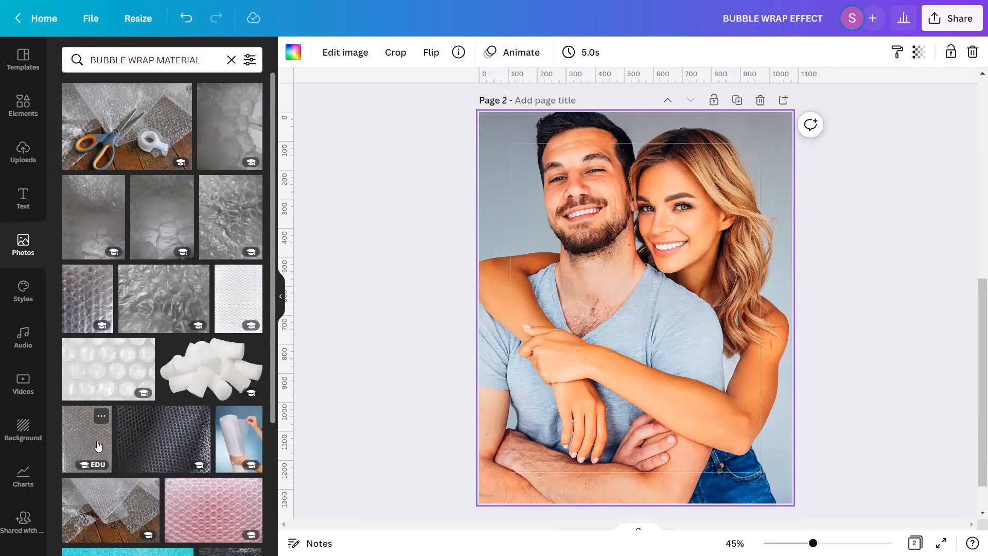
click(100, 417)
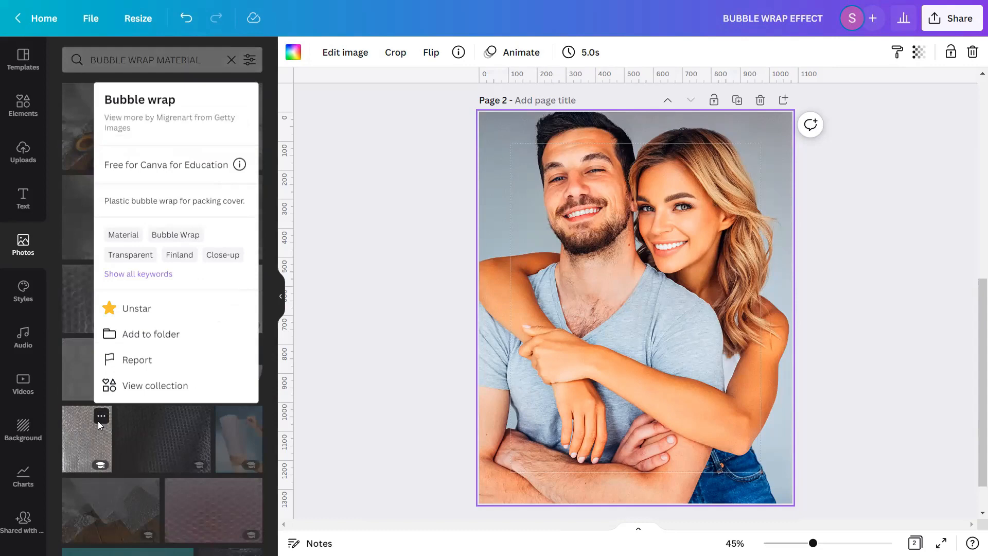
click(88, 445)
click(88, 446)
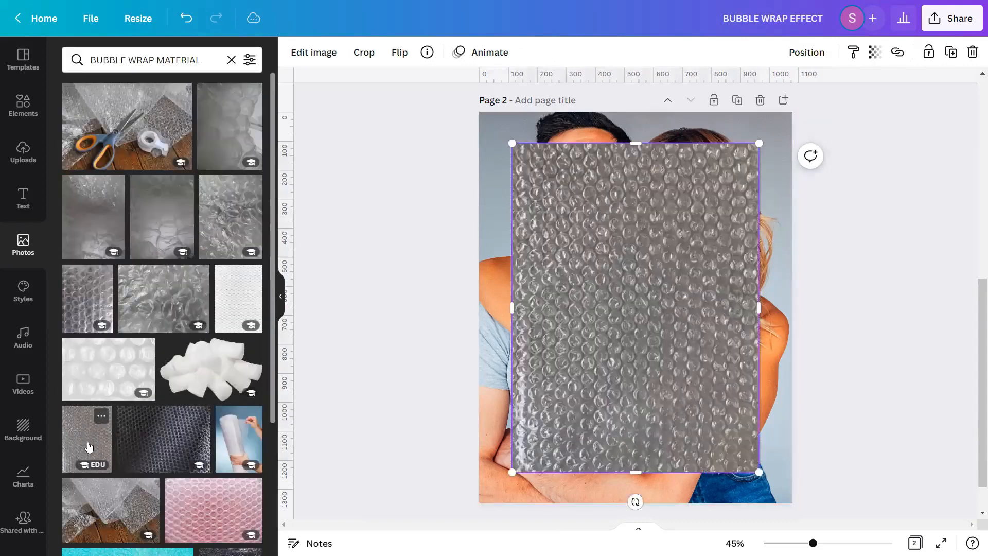
click(231, 60)
click(280, 297)
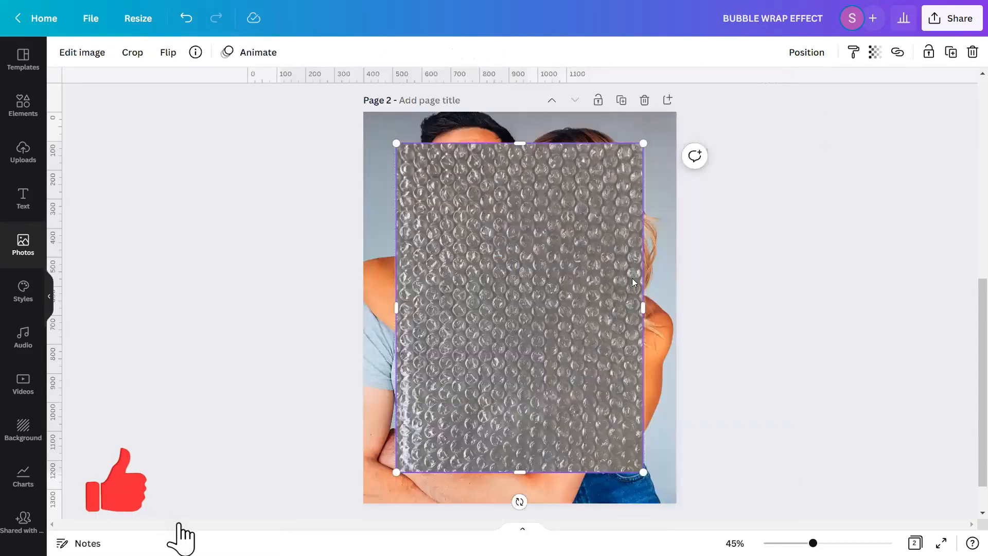
click(715, 283)
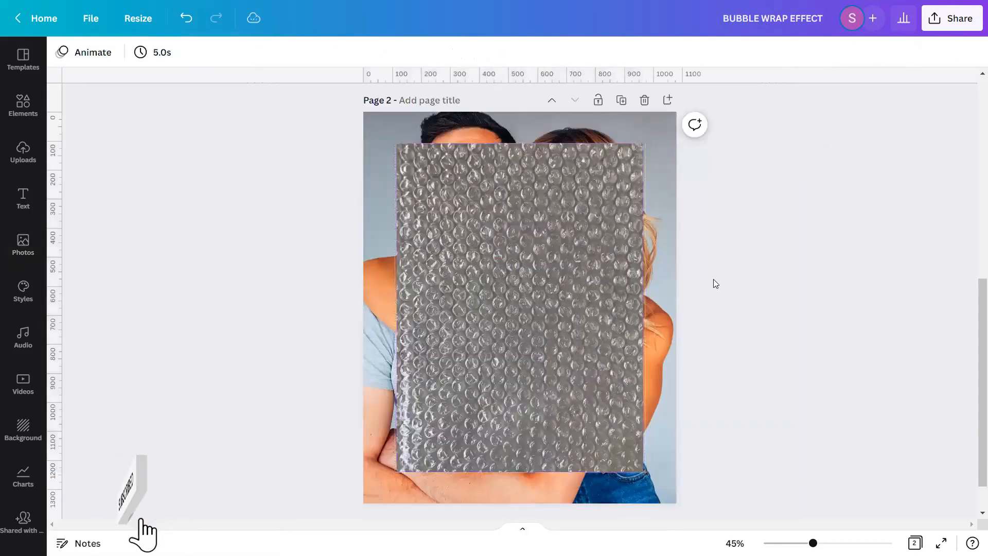
scroll(712, 291, down, 2)
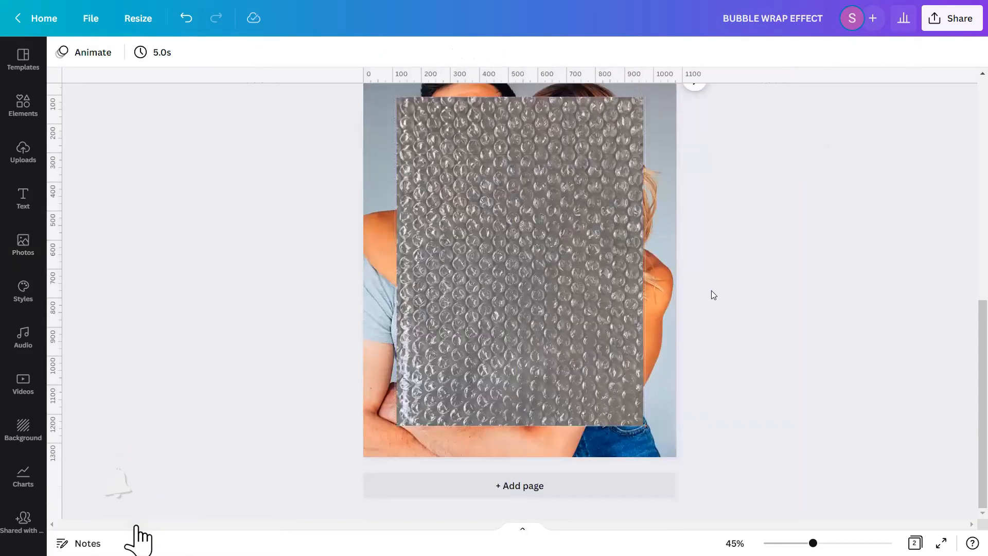
drag(974, 348, 977, 332)
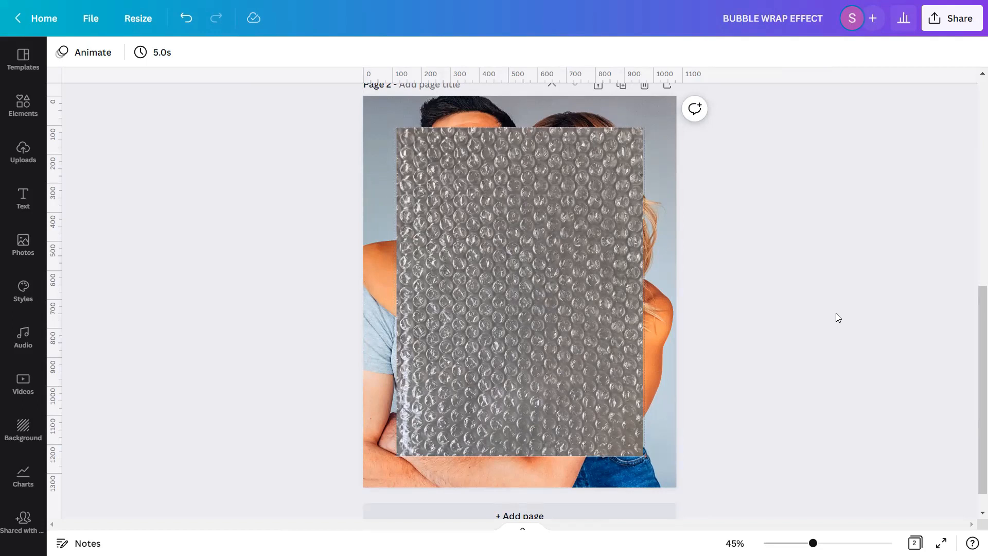
Open the bubble wrap image's adjustments and set its Brightness to 5
click(585, 307)
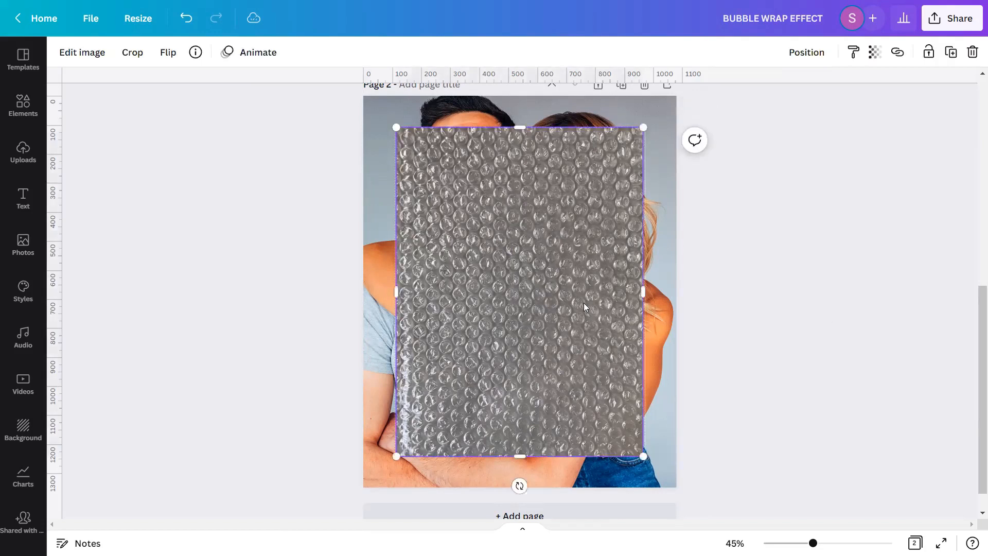
click(63, 57)
scroll(90, 149, down, 4)
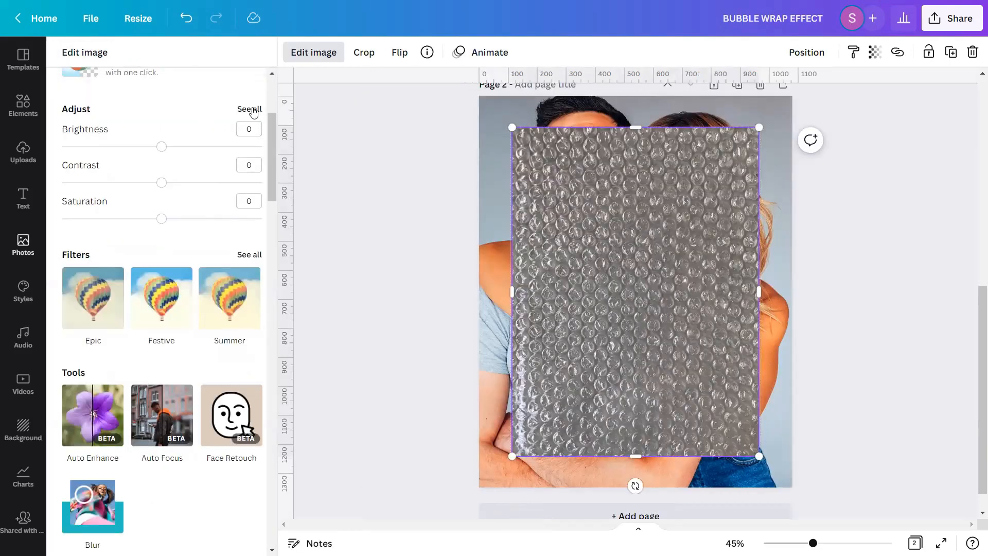
click(252, 110)
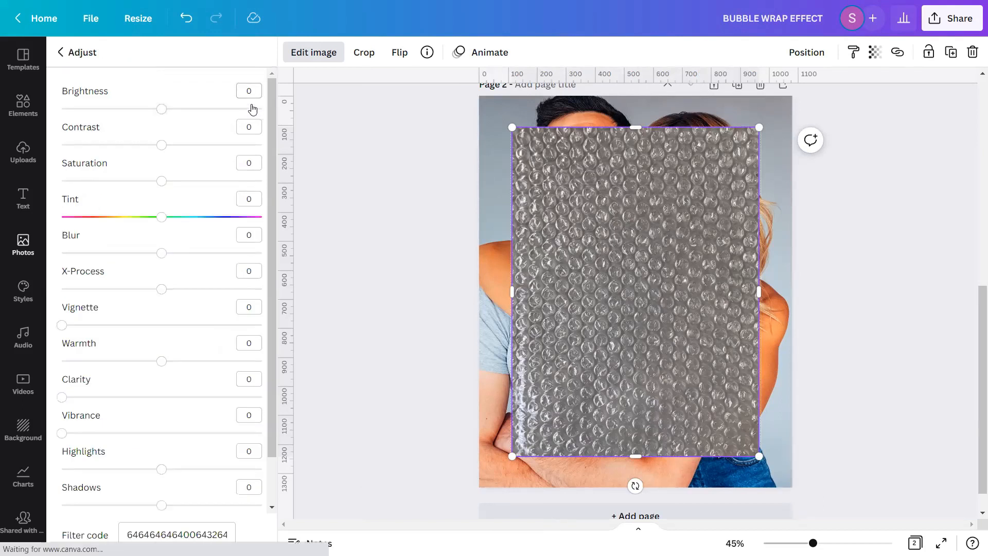
click(247, 92)
text(-5)
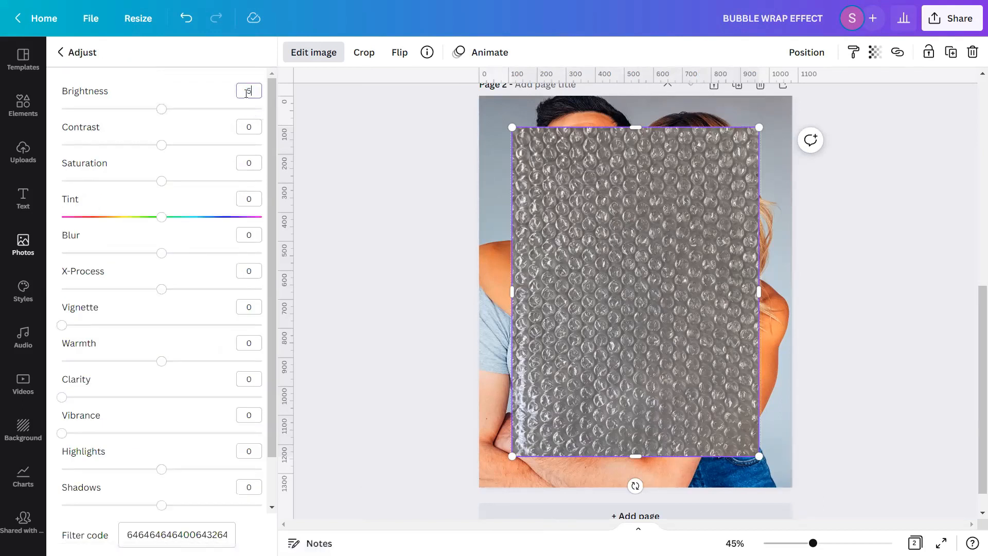
Set the bubble wrap image's Contrast to 25 and Saturation to 80
click(254, 128)
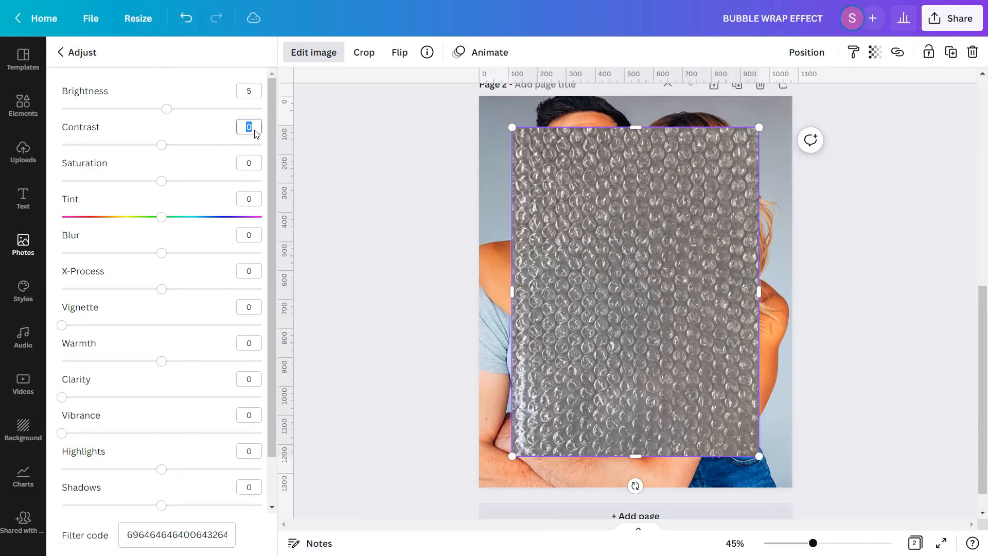
text(25)
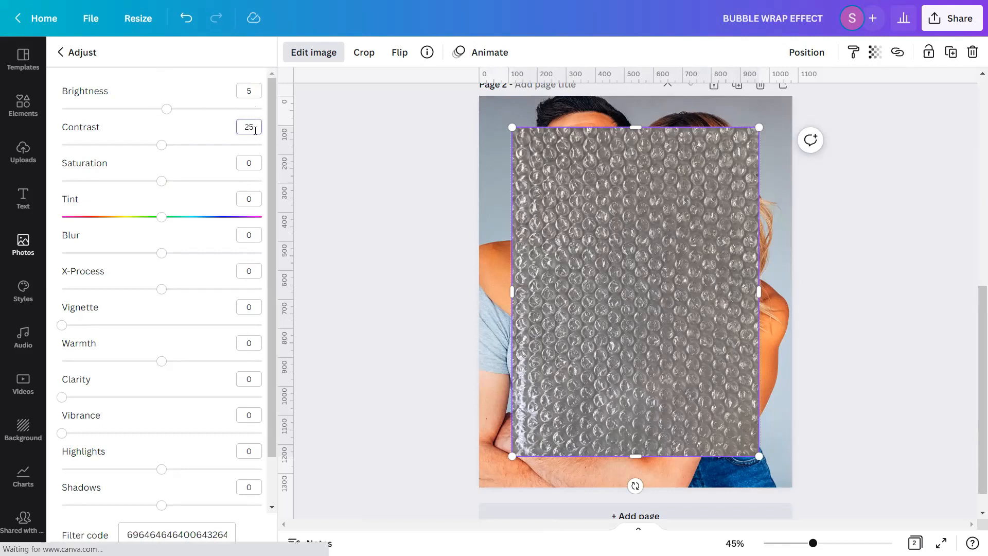
click(255, 163)
text(80)
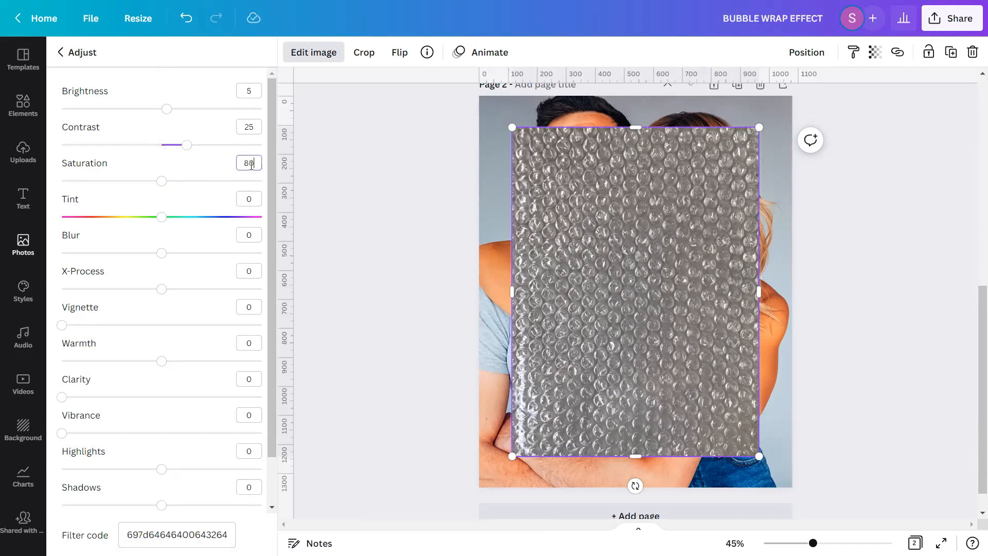
Set the bubble wrap image's Blur to -5 and X-Process to 11
click(251, 235)
text(-5)
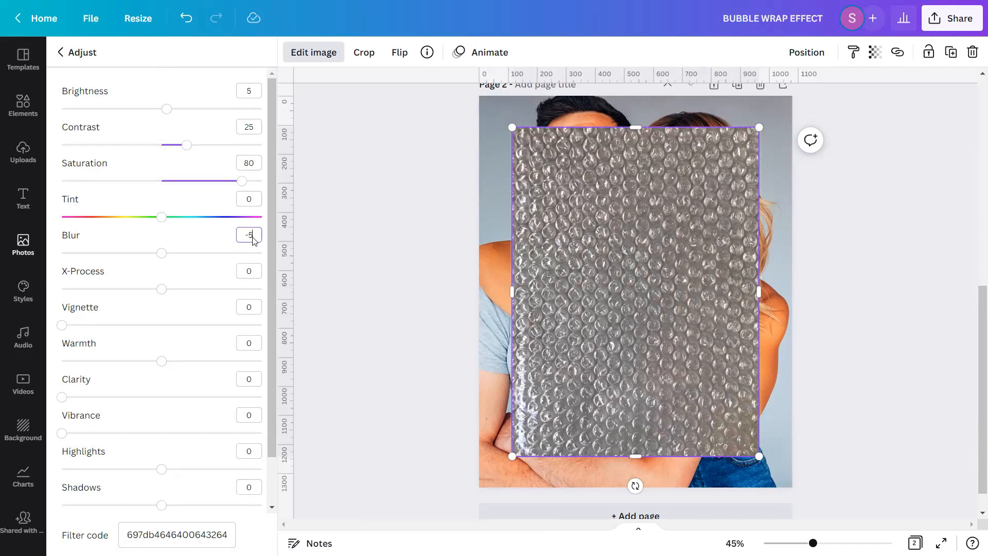
click(255, 276)
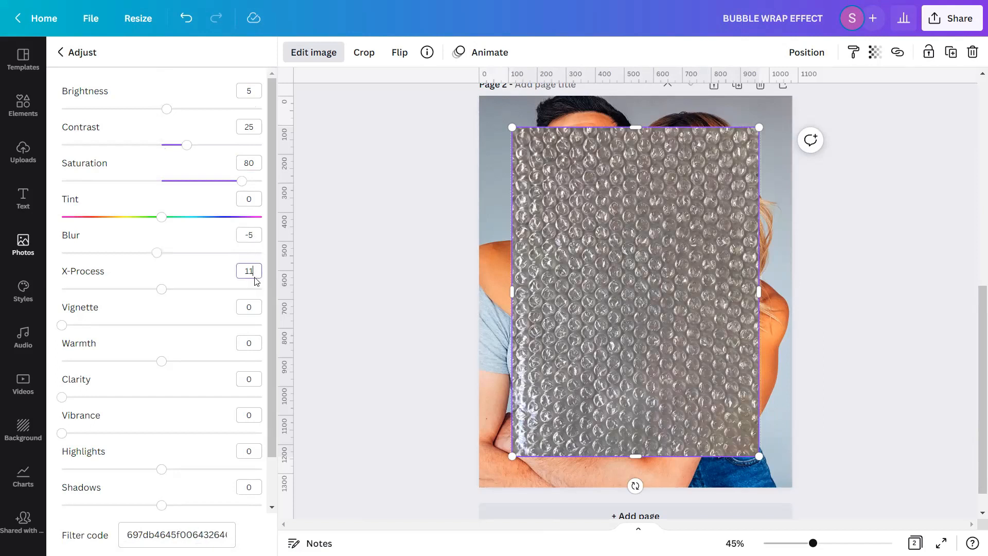
Set the bubble wrap image's Clarity to 3 and Vibrance to 17
click(258, 381)
key(Return)
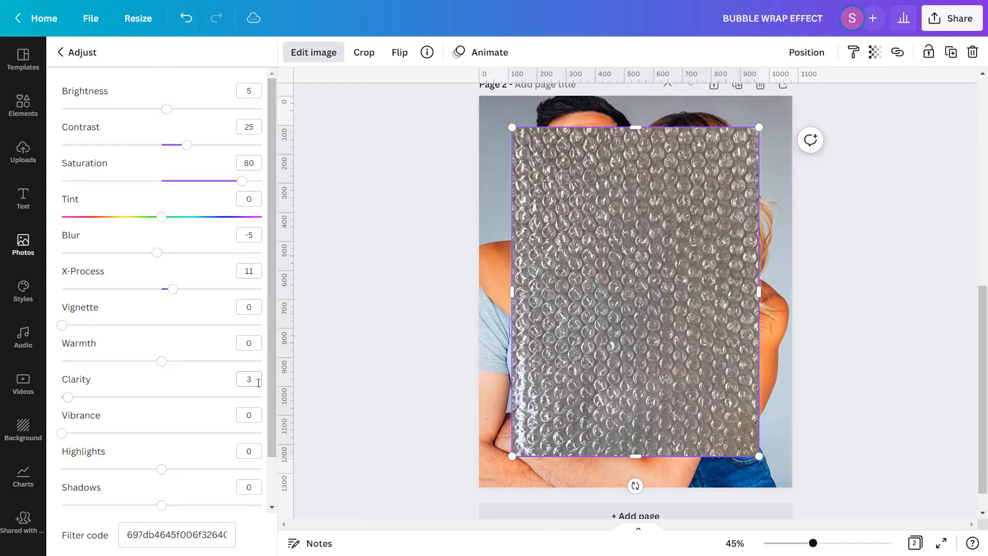
click(260, 420)
Set the bubble wrap image's Highlights to 100 and Shadows to -100
click(261, 457)
text(100)
click(251, 488)
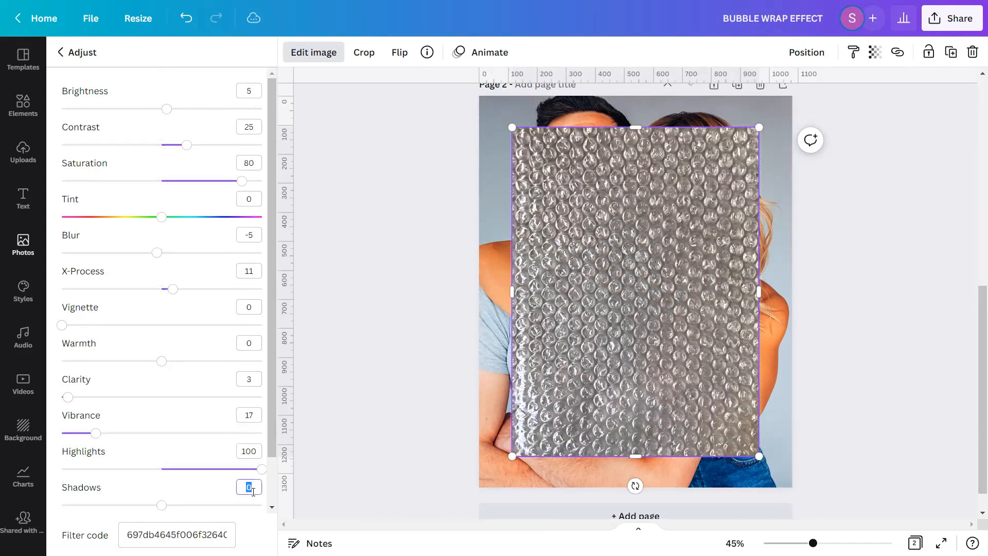
text(-100)
key(Return)
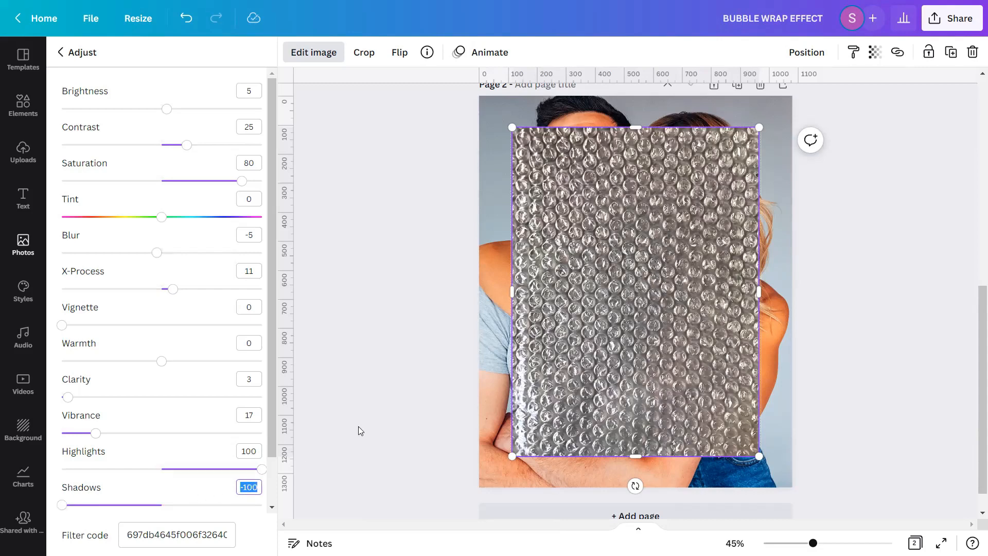
click(359, 426)
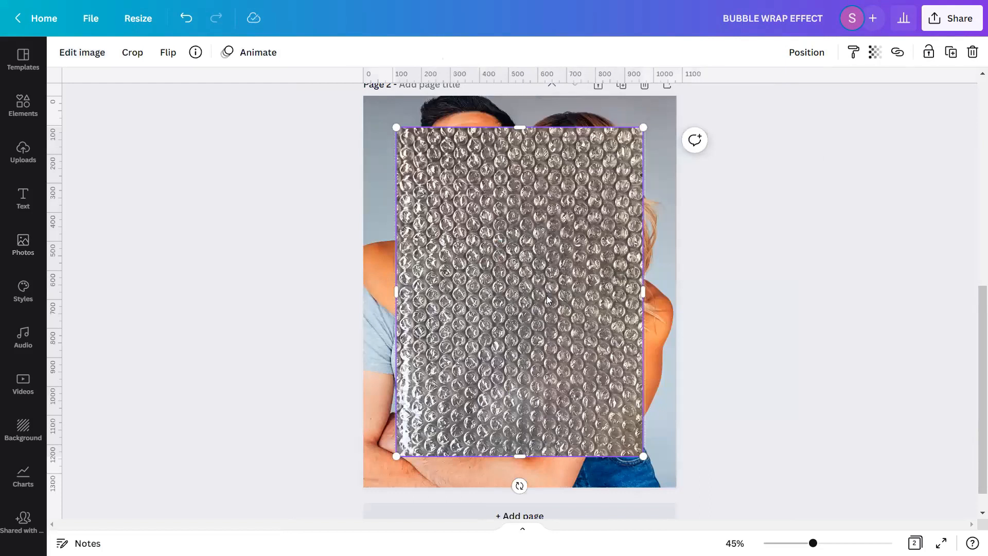
Set the bubble wrap image's transparency to 40
click(875, 52)
click(867, 84)
text(40)
key(Return)
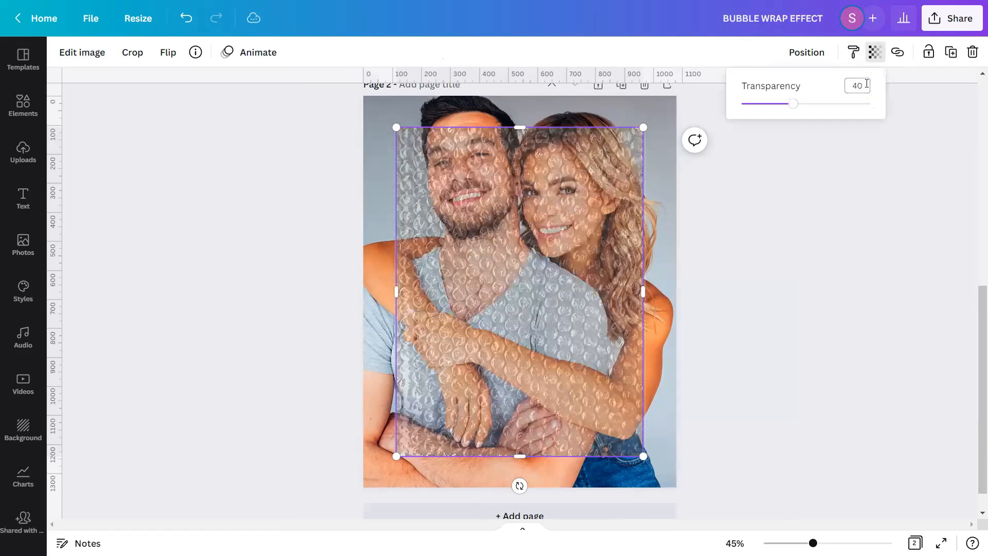
click(856, 165)
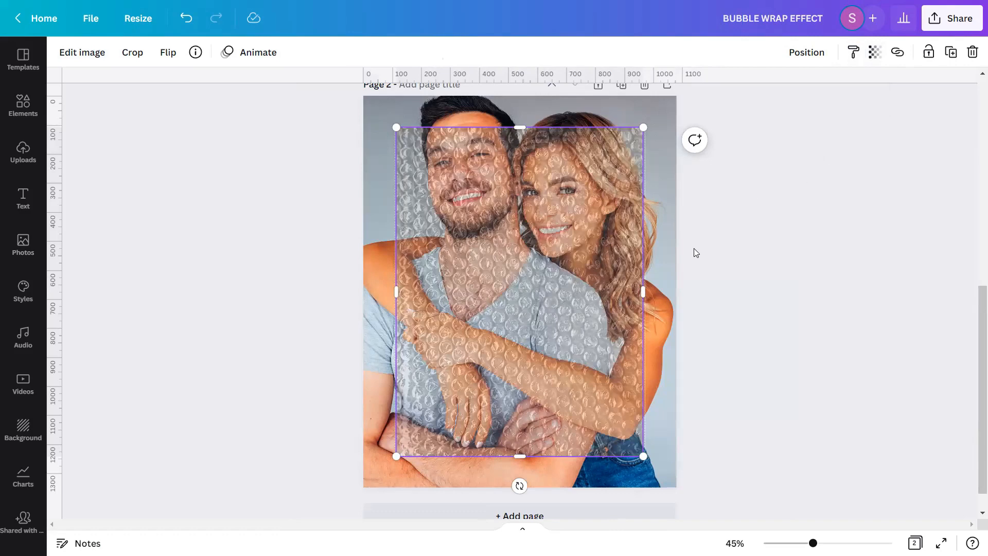
Resize the bubble wrap image so it covers the whole page, corner to corner
scroll(509, 225, up, 2)
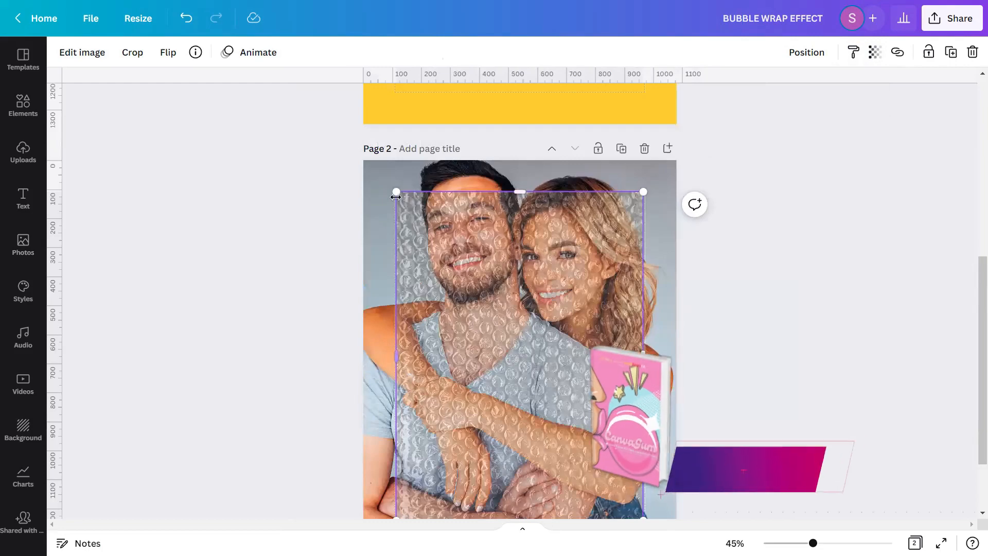
drag(396, 197, 364, 162)
scroll(679, 270, down, 2)
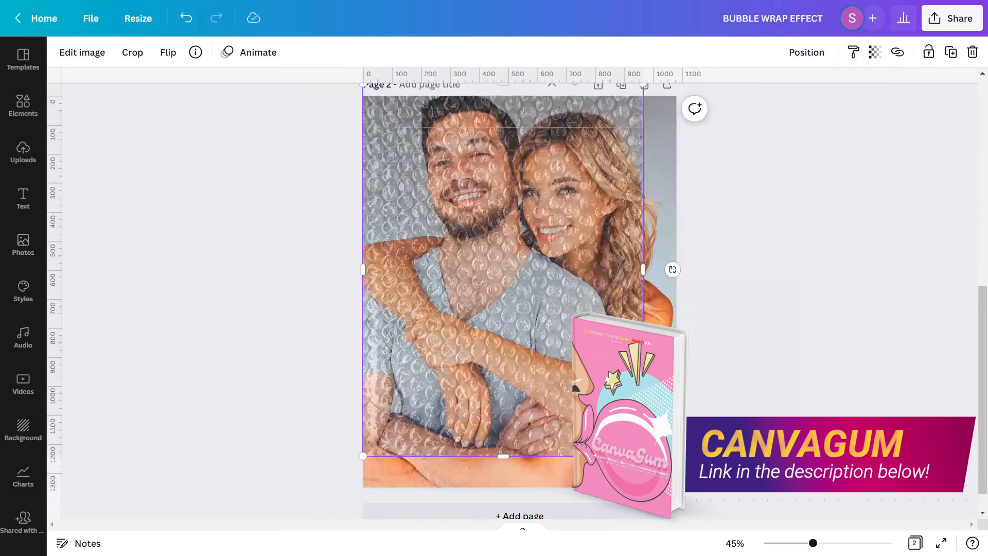
drag(643, 456, 676, 519)
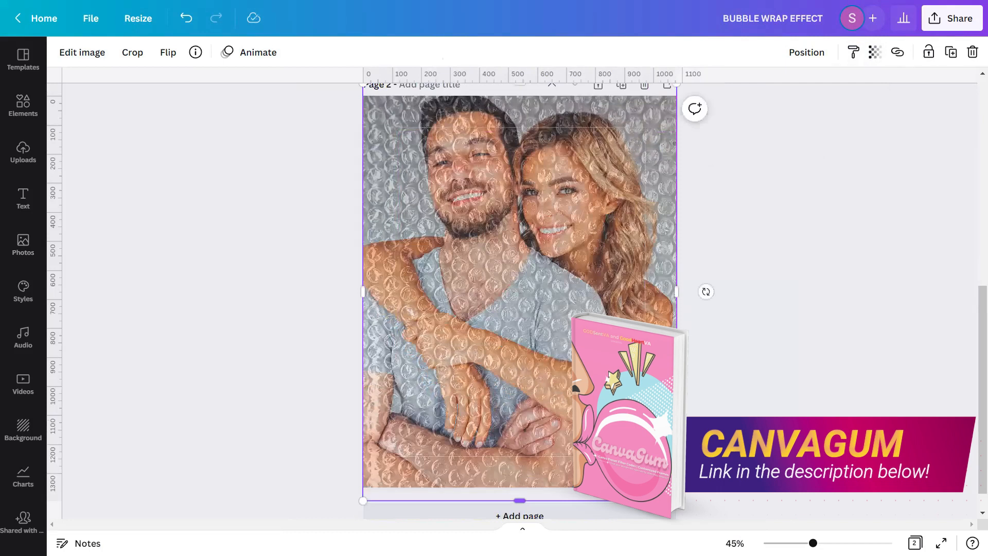
Lock the bubble wrap image in place on the page
click(812, 60)
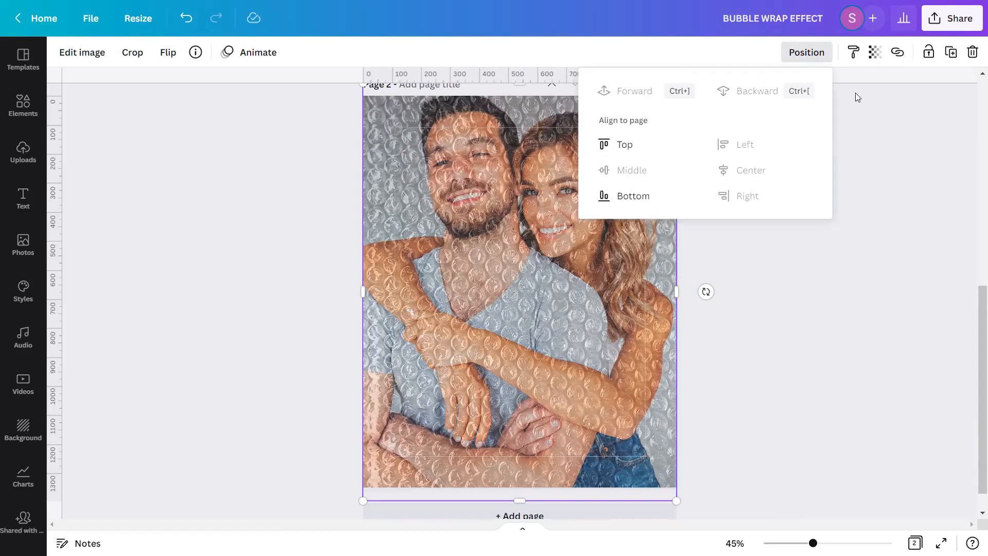
click(928, 52)
click(928, 52)
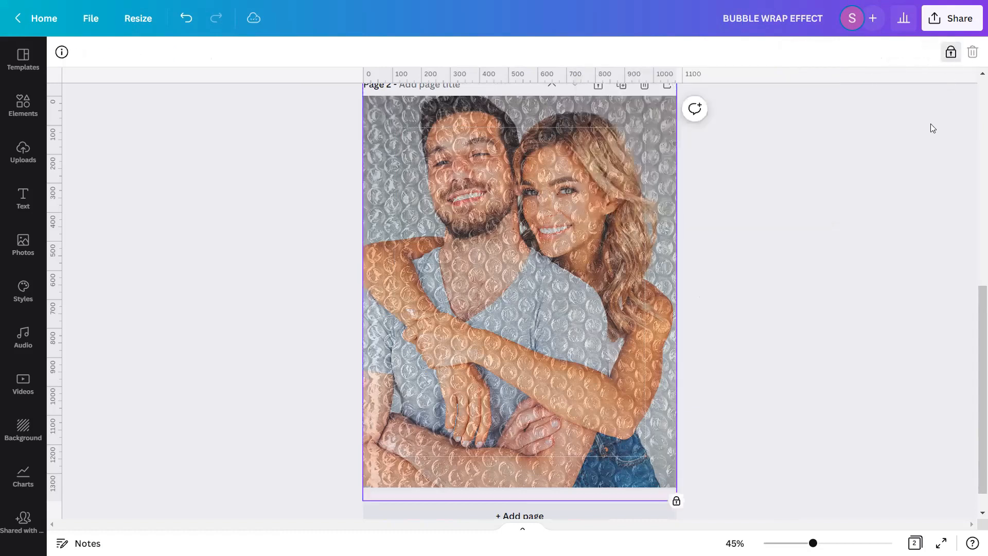
click(900, 227)
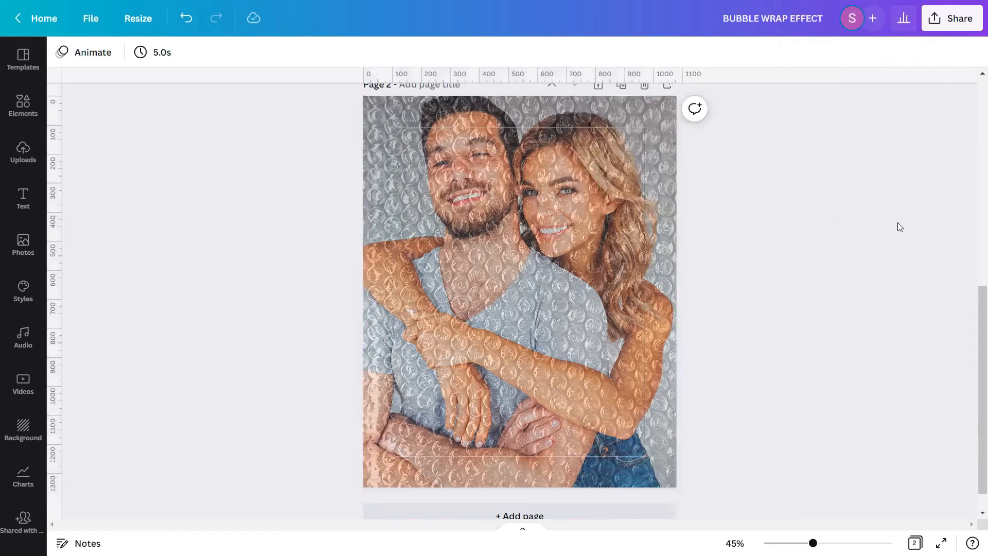
Preview the finished bubble wrap design in full screen
drag(813, 543, 838, 543)
mouse_move(972, 378)
mouse_down()
mouse_move(972, 358)
mouse_move(974, 459)
mouse_move(972, 369)
mouse_up()
drag(838, 543, 814, 542)
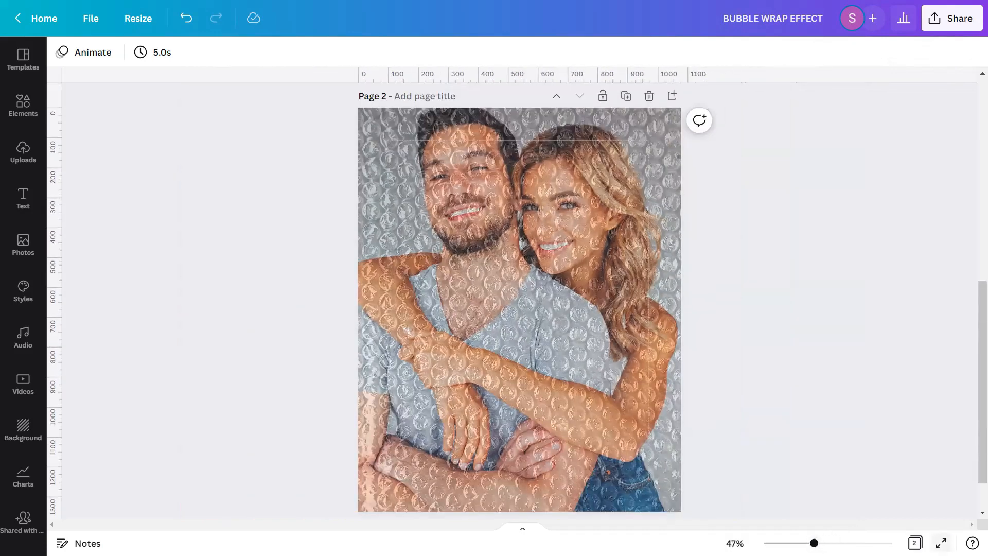
click(941, 543)
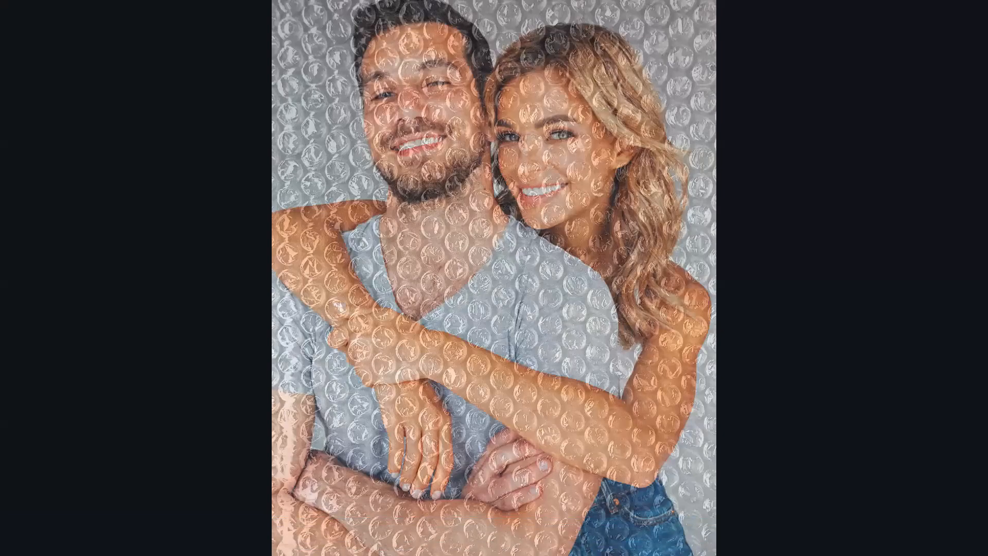